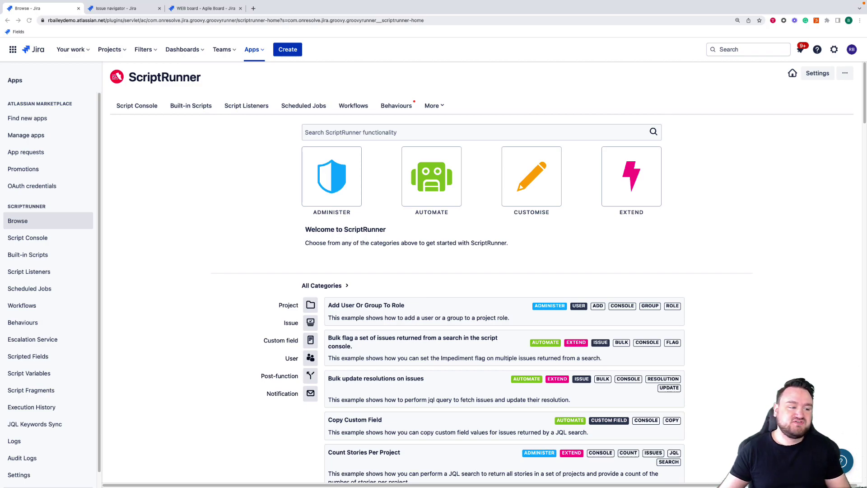
Show the Script Listeners list: Update Custom Fields and two disabled storypoint listeners.
left_click(27, 273)
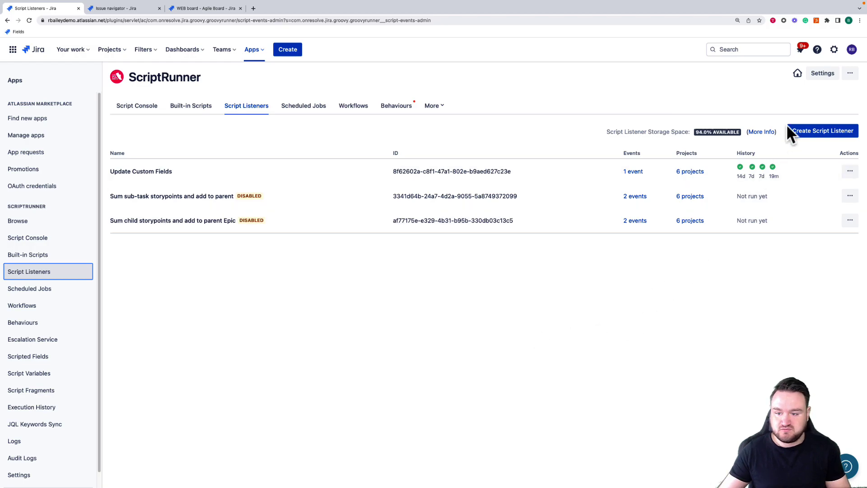
Start a new script listener, glance at its event options, and scroll through the blank form.
left_click(798, 132)
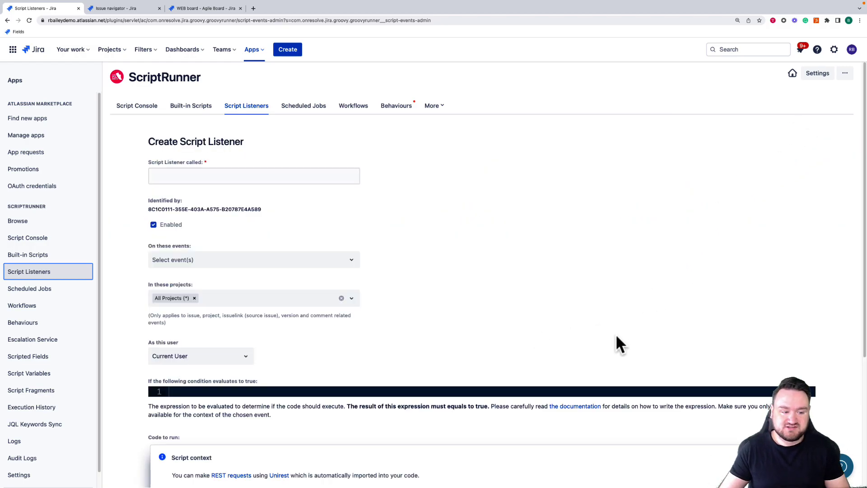
left_click(215, 264)
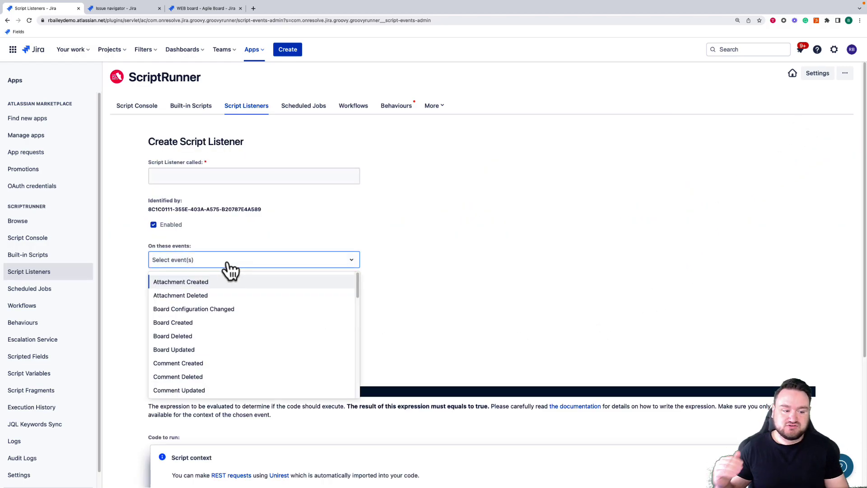
left_click(350, 246)
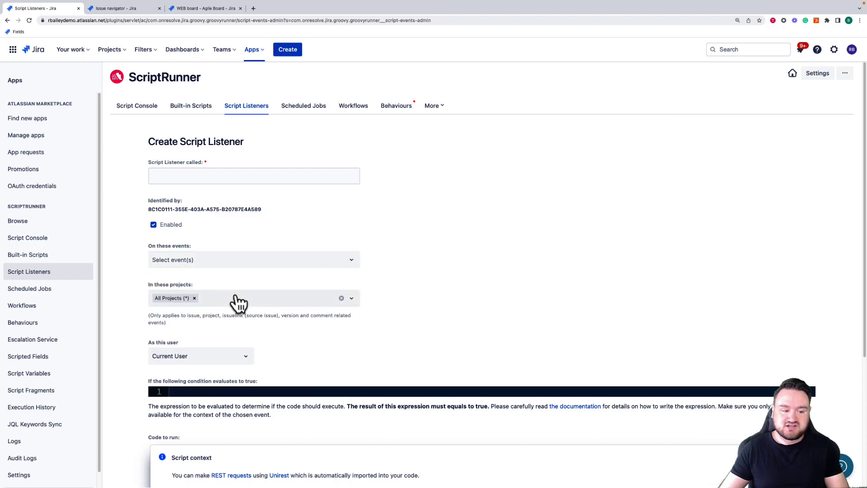
scroll(236, 304, "down", 1)
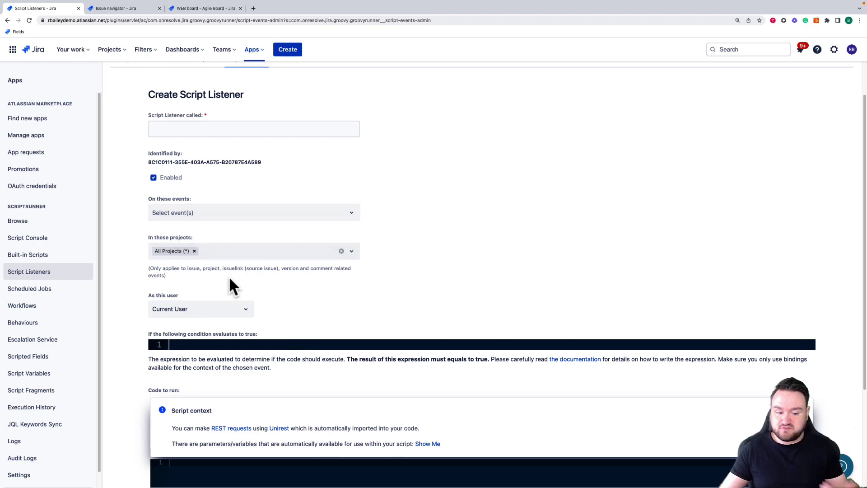
scroll(230, 284, "down", 1)
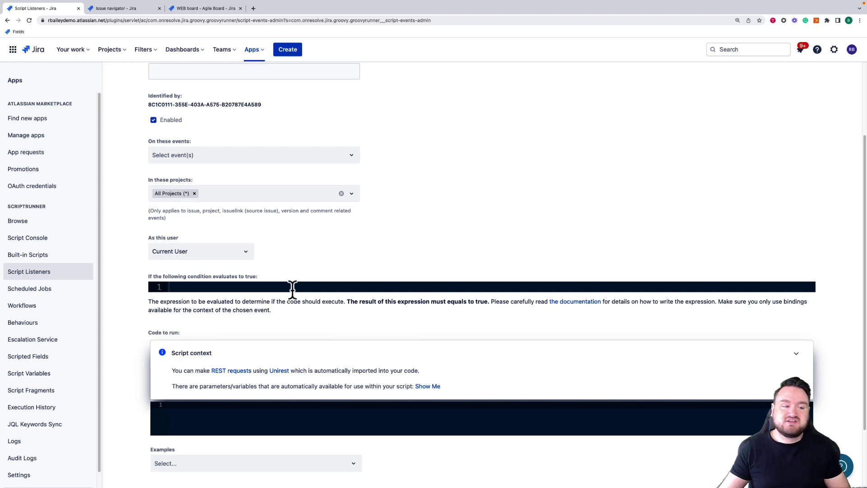
Set the draft listener's event to Project Created, then leave it for the Script Listeners list.
left_click(194, 158)
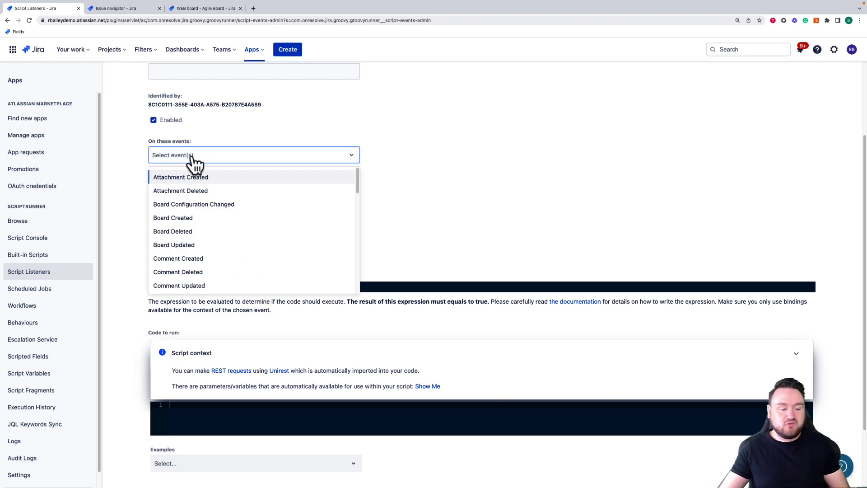
type("pro")
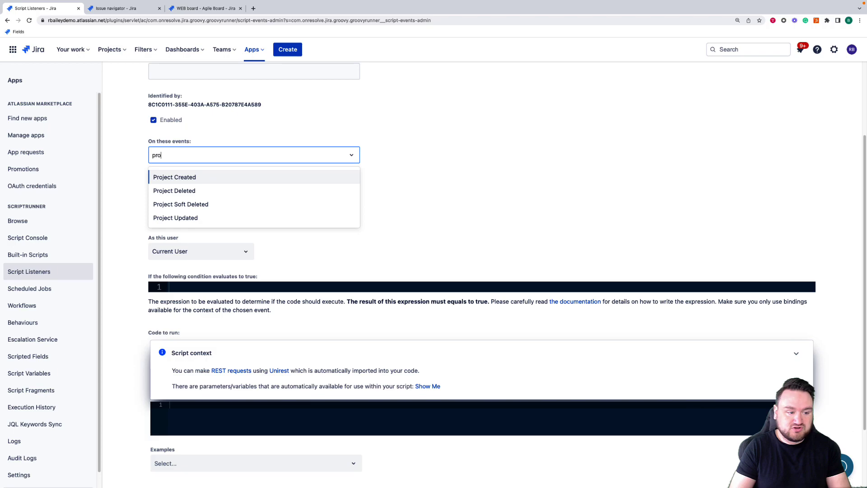
left_click(194, 177)
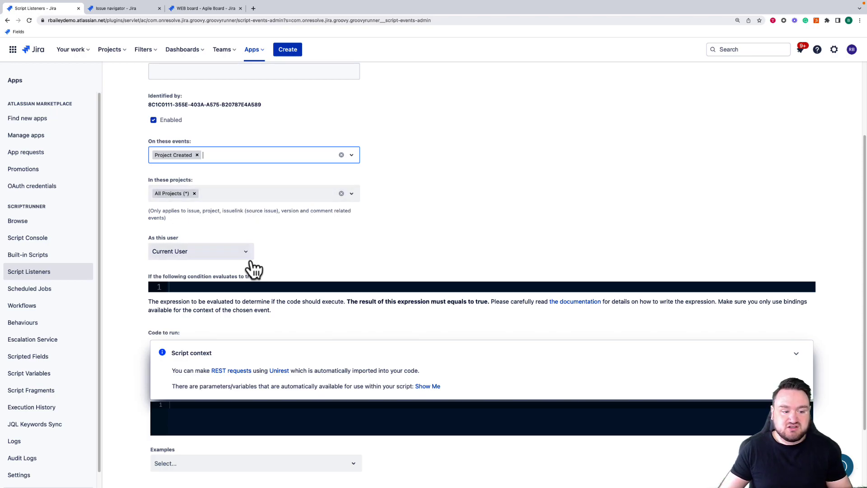
left_click(255, 287)
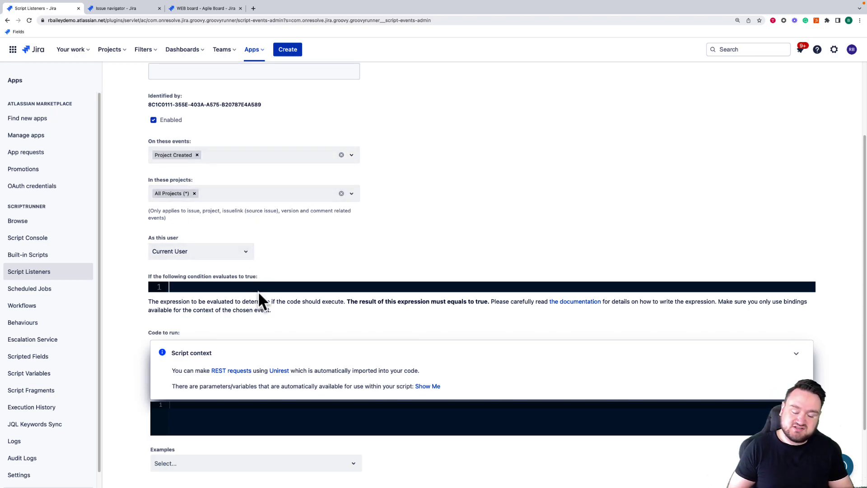
left_click(288, 407)
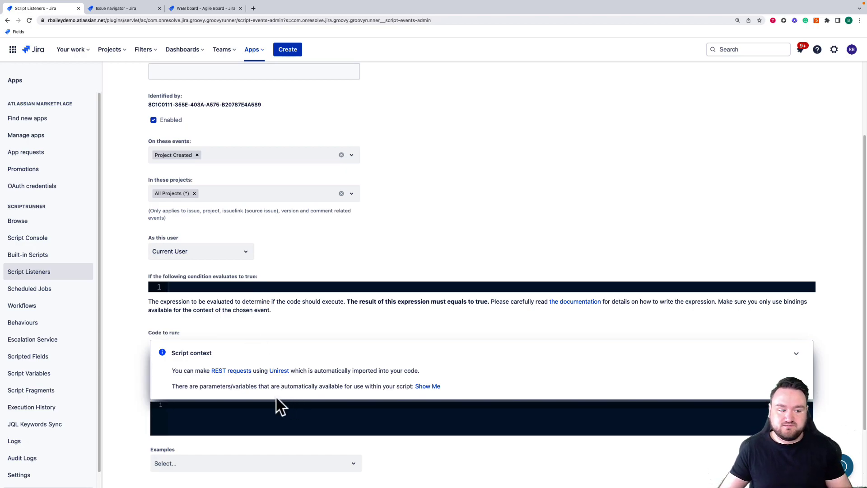
left_click(59, 273)
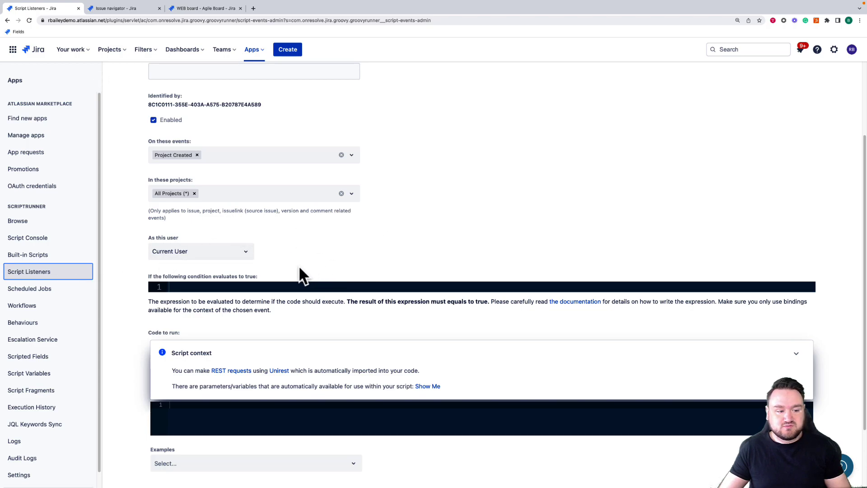
scroll(446, 291, "down", 3)
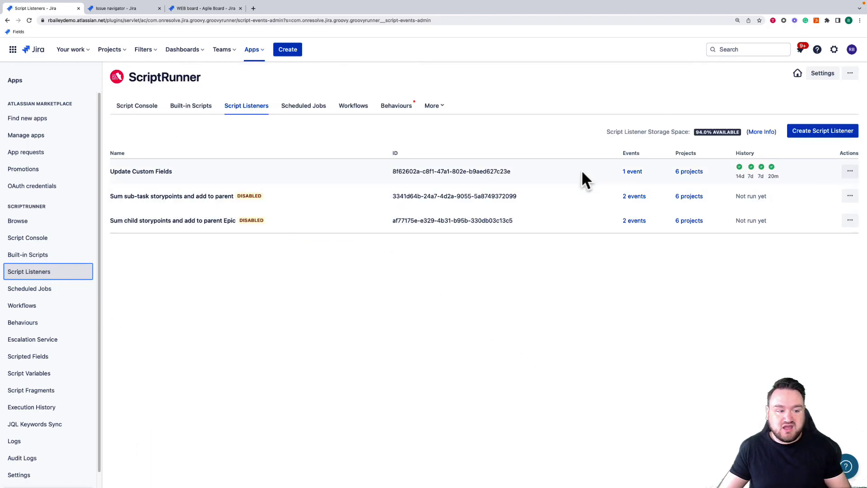
Review the Update Custom Fields listener's code, then go to the Behaviours list.
left_click(849, 171)
left_click(838, 197)
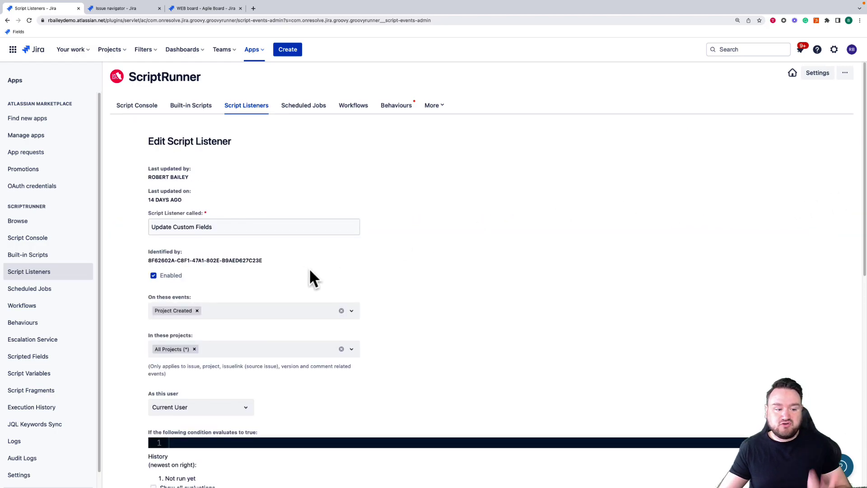
scroll(310, 267, "down", 5)
scroll(310, 266, "down", 3)
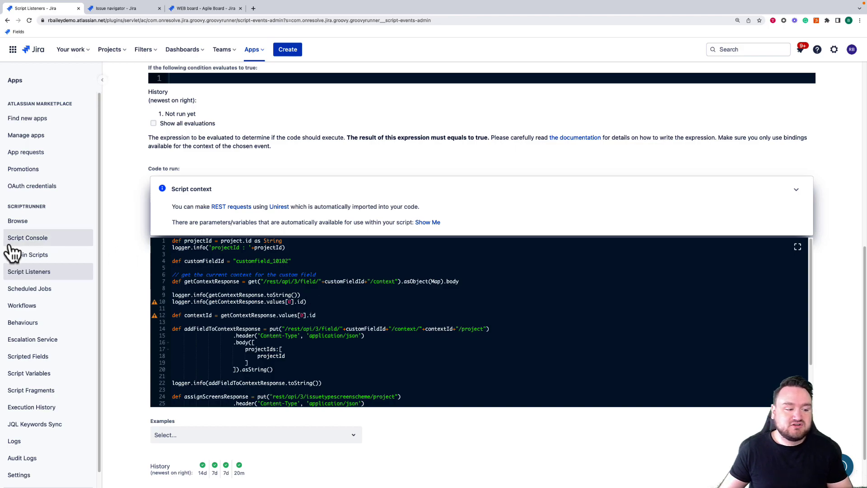
left_click(27, 323)
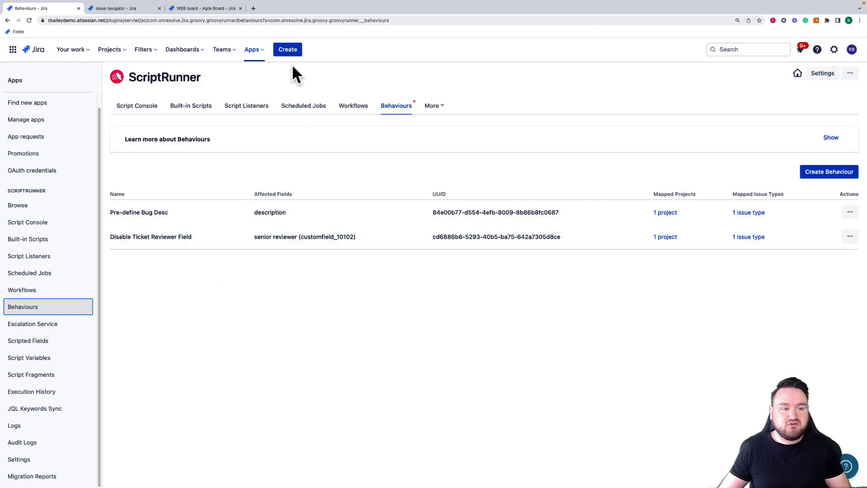
Preview Jira's Create issue form and close it, returning to the Behaviours list.
left_click(288, 51)
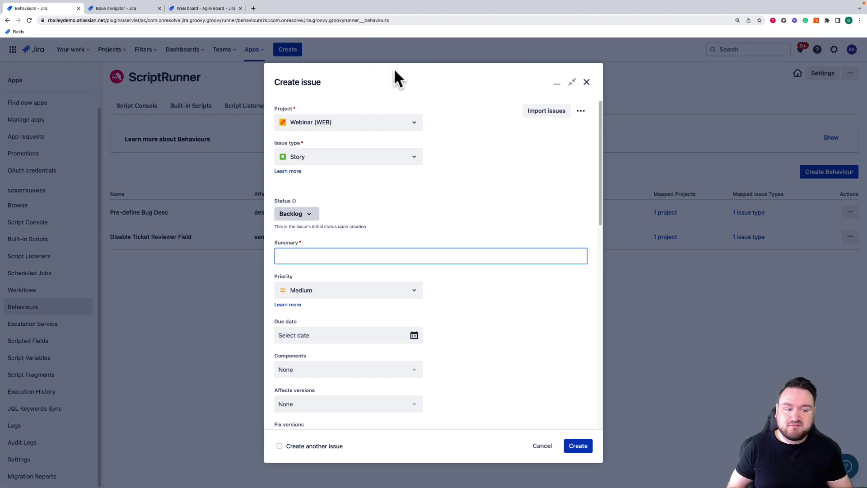
left_click(589, 83)
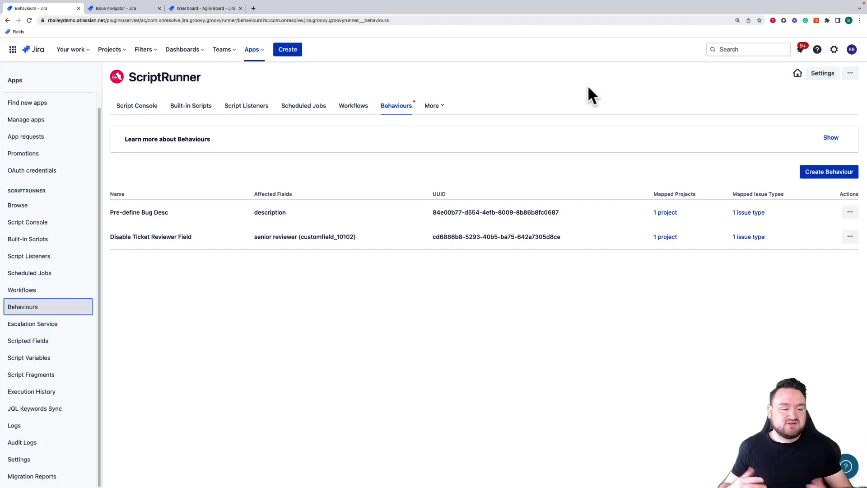
right_click(178, 227)
left_click(129, 234)
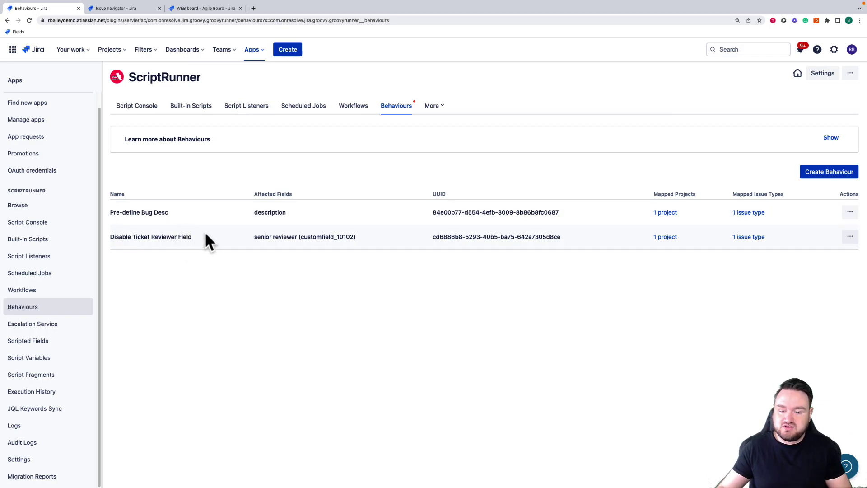
Open the Disable Ticket Reviewer Field behaviour and scroll to its field mappings.
left_click(850, 236)
left_click(838, 261)
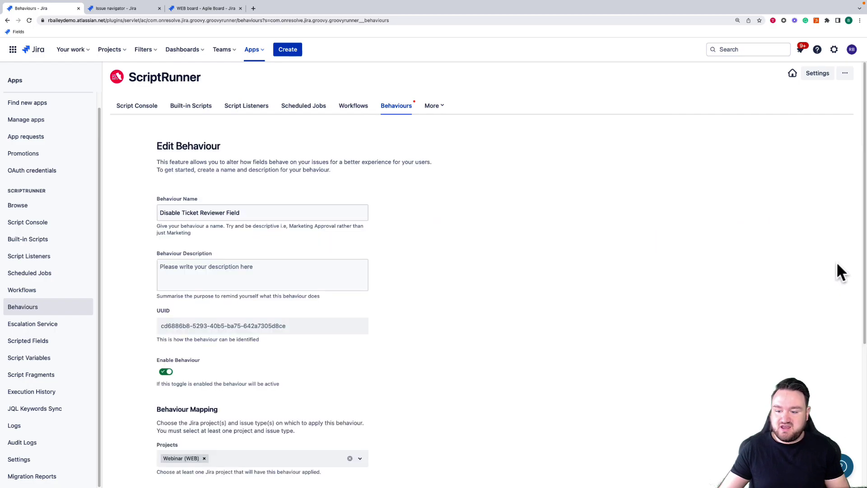
scroll(406, 316, "down", 3)
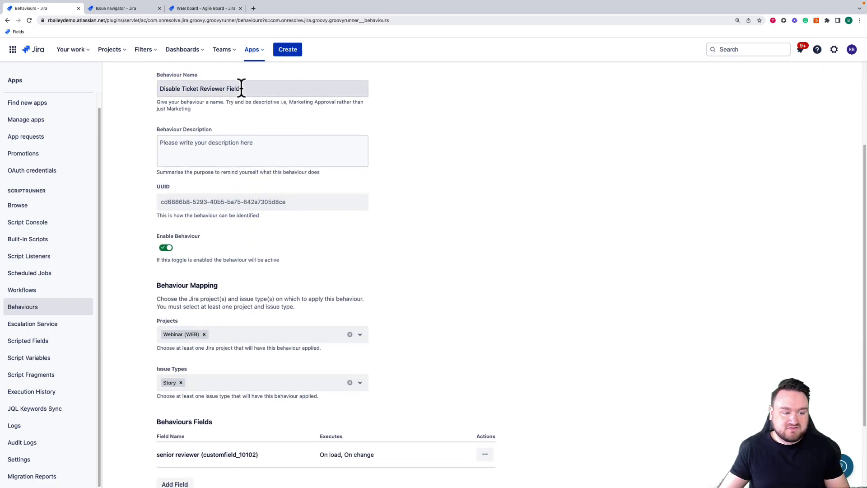
scroll(247, 145, "down", 1)
scroll(250, 151, "down", 2)
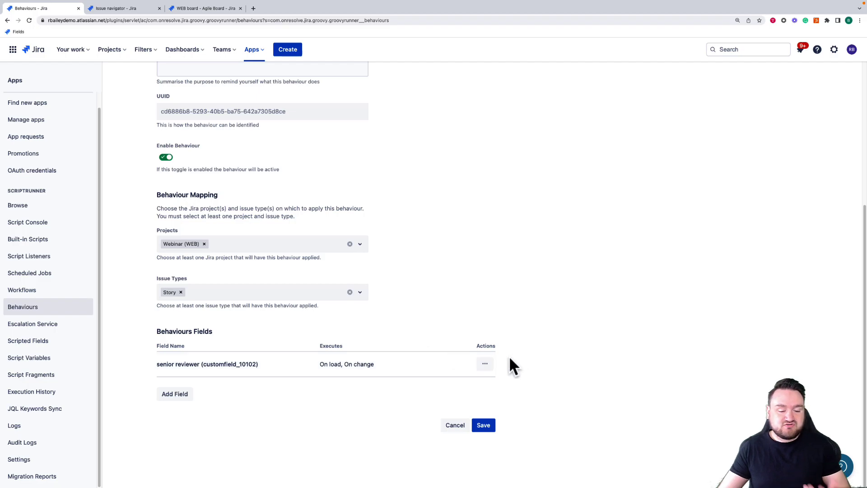
Inspect the senior reviewer field's script without saving, then start a new Webinar (WEB) Story.
left_click(484, 364)
left_click(488, 385)
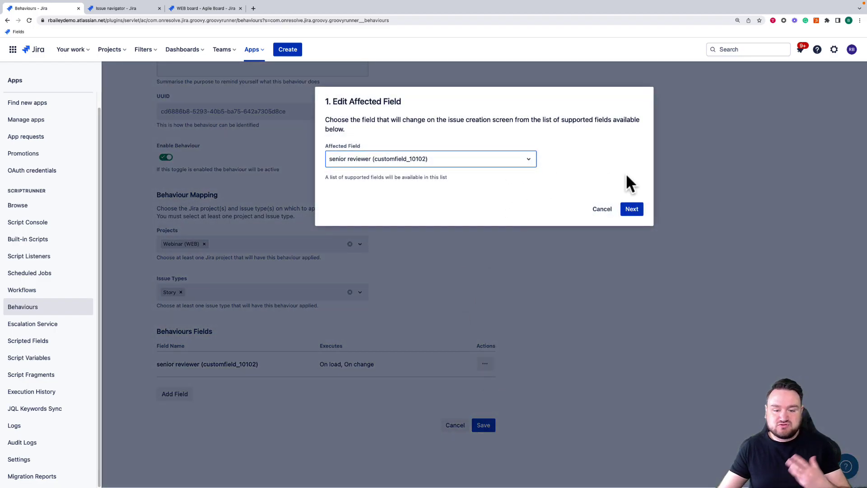
left_click(639, 215)
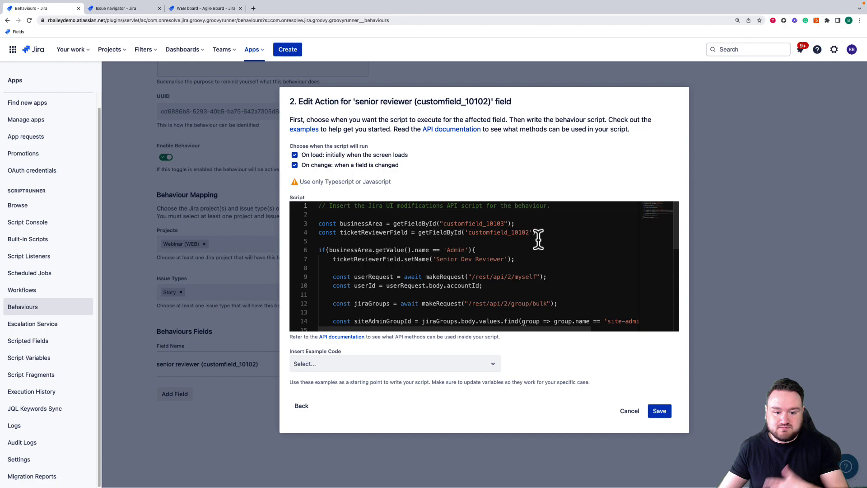
left_click(629, 411)
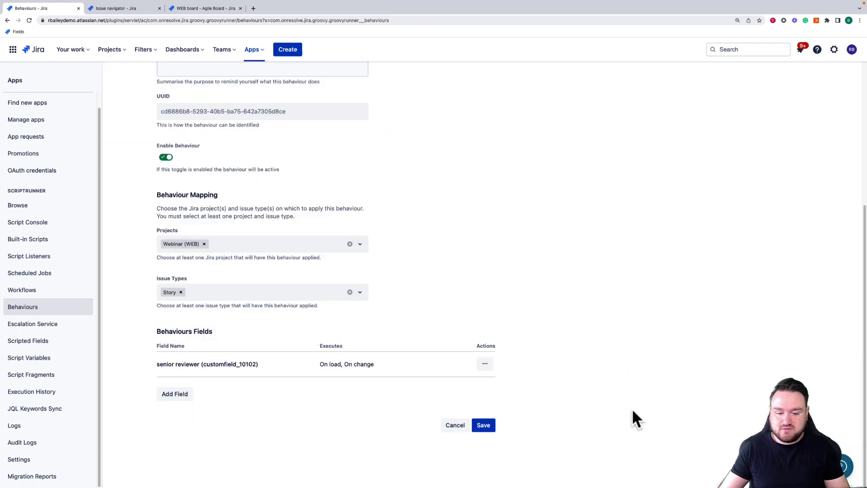
left_click(290, 49)
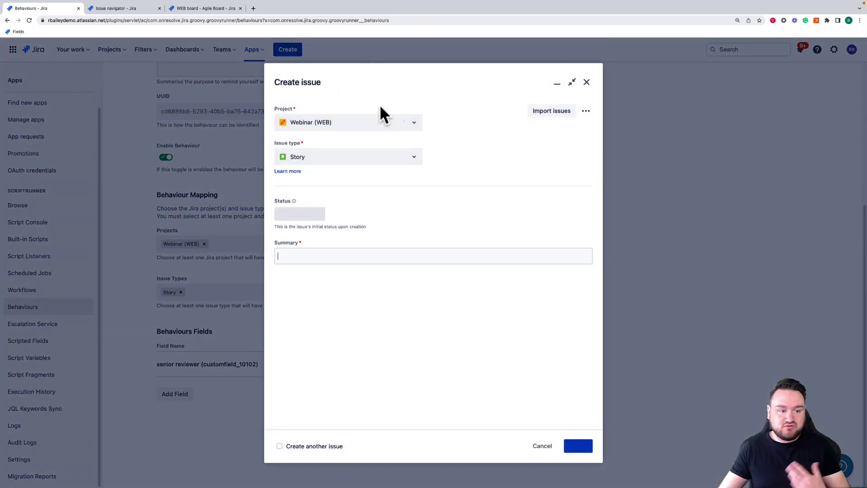
Set Business Area to Admin, turning the reviewer field into a disabled 'Senior Dev Reviewer'.
scroll(434, 225, "down", 10)
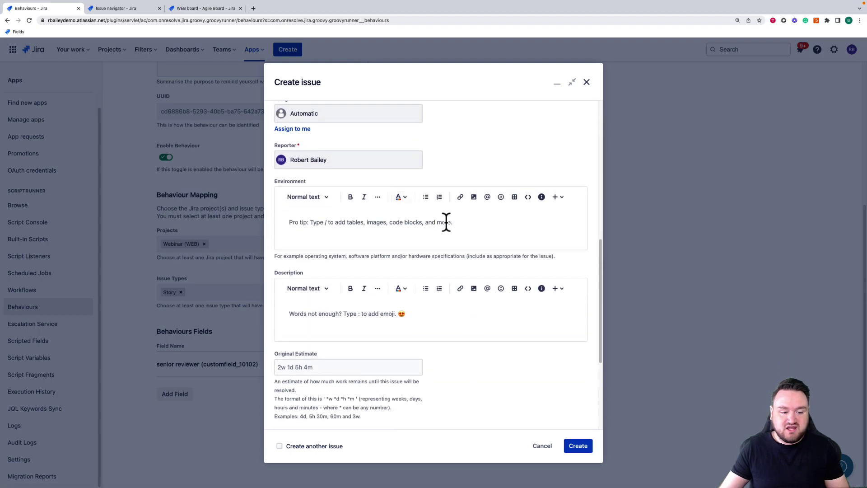
scroll(383, 288, "down", 4)
left_click(345, 387)
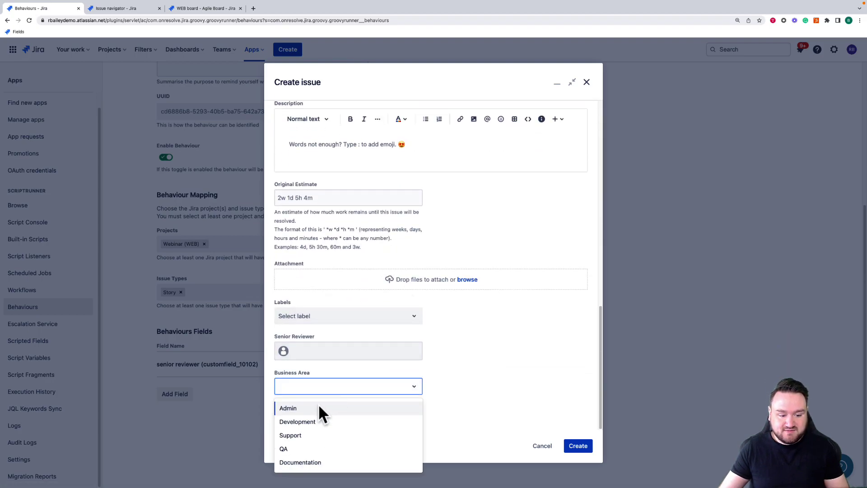
left_click(323, 408)
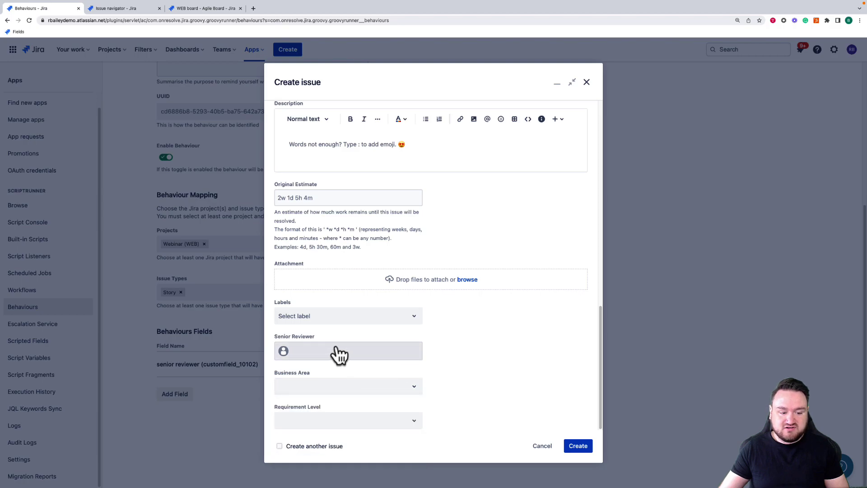
left_click(339, 387)
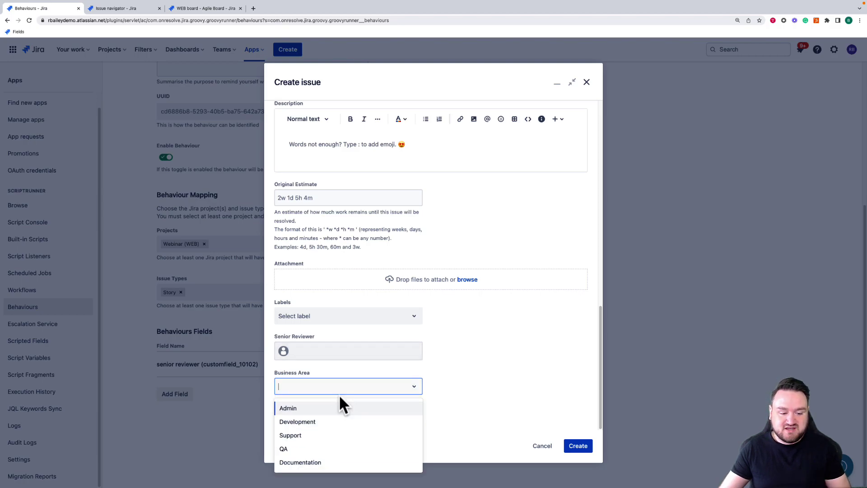
left_click(338, 406)
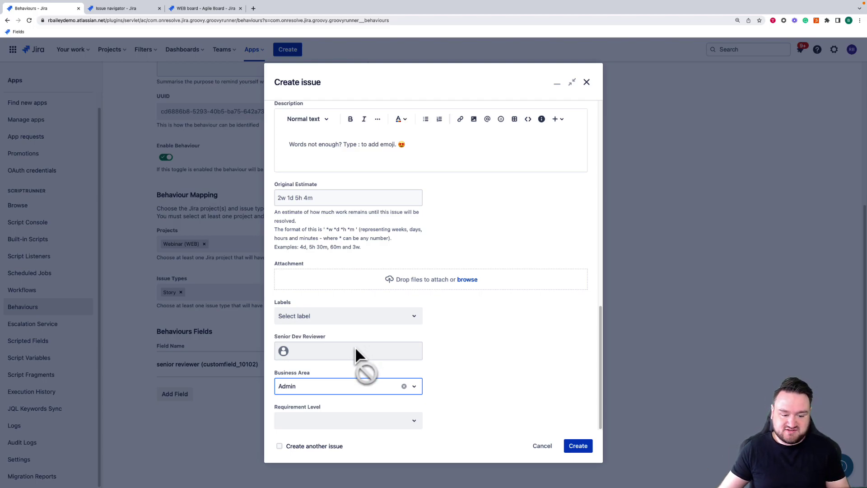
scroll(476, 371, "up", 10)
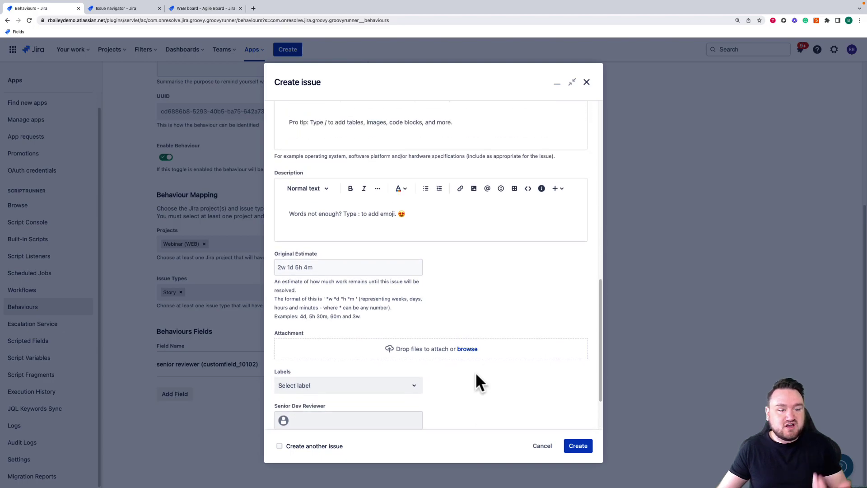
scroll(473, 365, "up", 3)
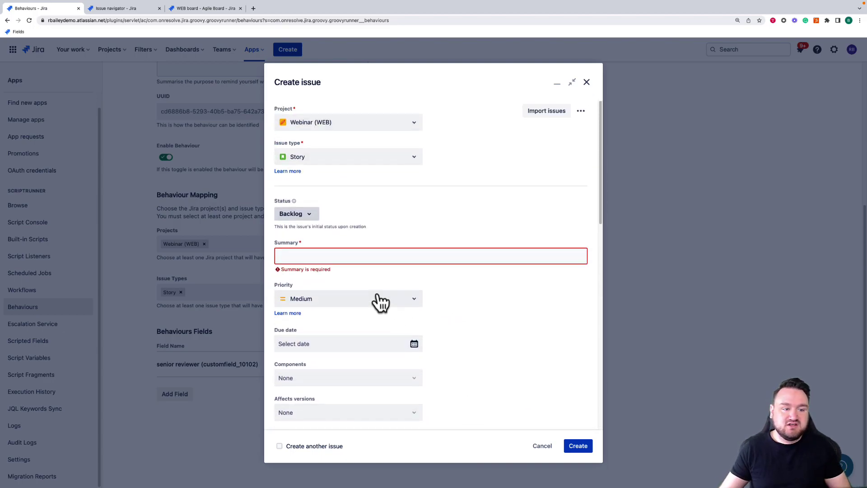
Switch the issue type to Bug to see its Description template, then discard the draft.
left_click(350, 156)
left_click(317, 192)
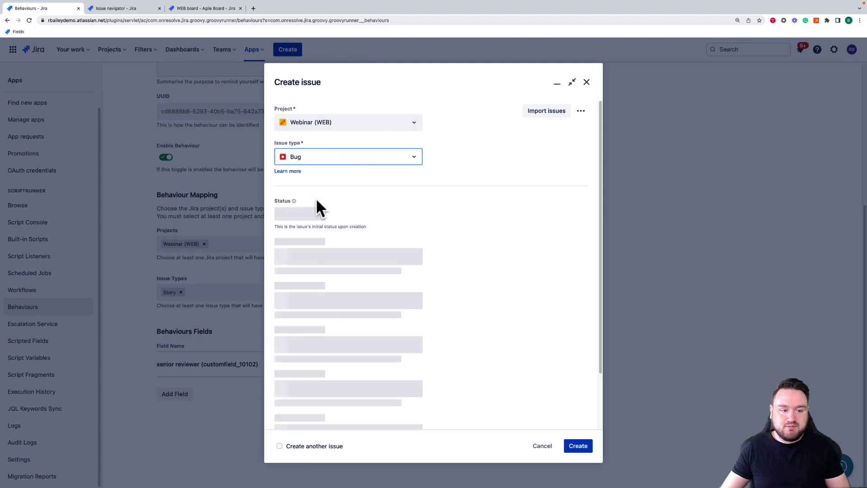
scroll(486, 272, "down", 10)
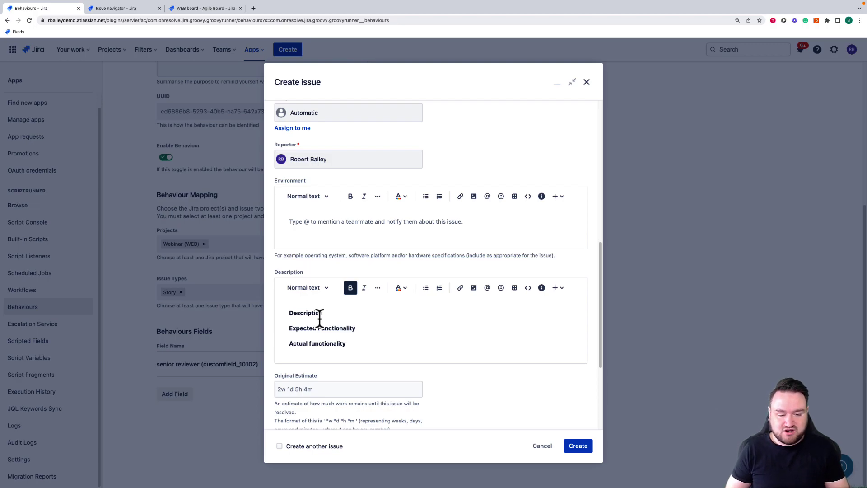
left_click(537, 449)
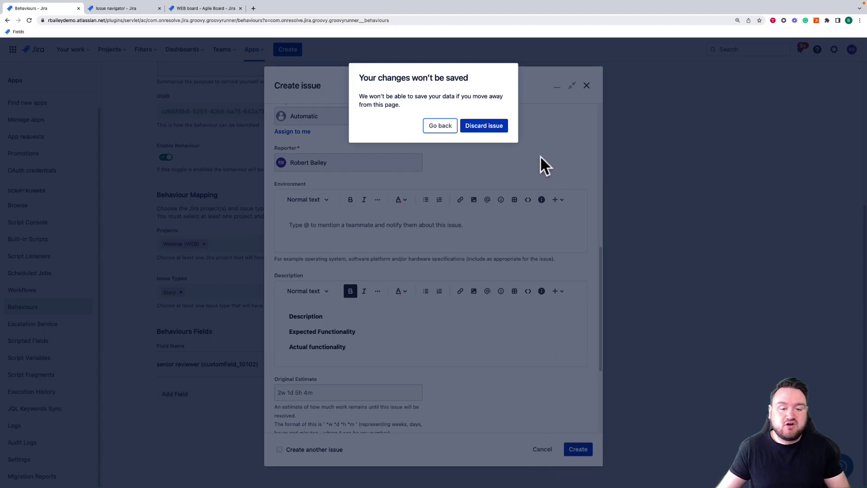
left_click(494, 130)
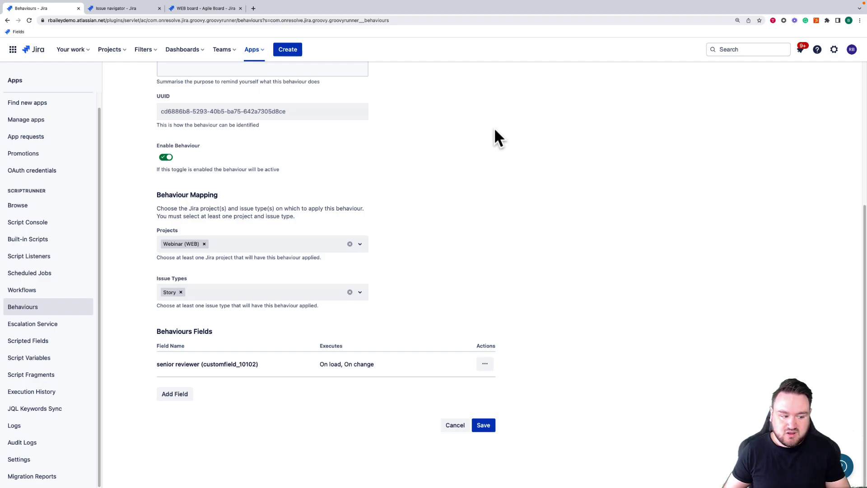
Edit Business Priority from Scripted Fields: a Number field on Webinar Stories.
left_click(45, 342)
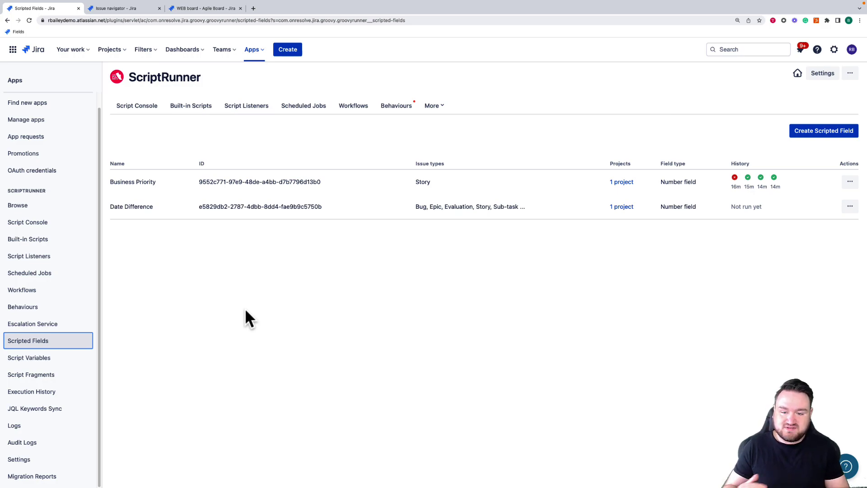
left_click(849, 182)
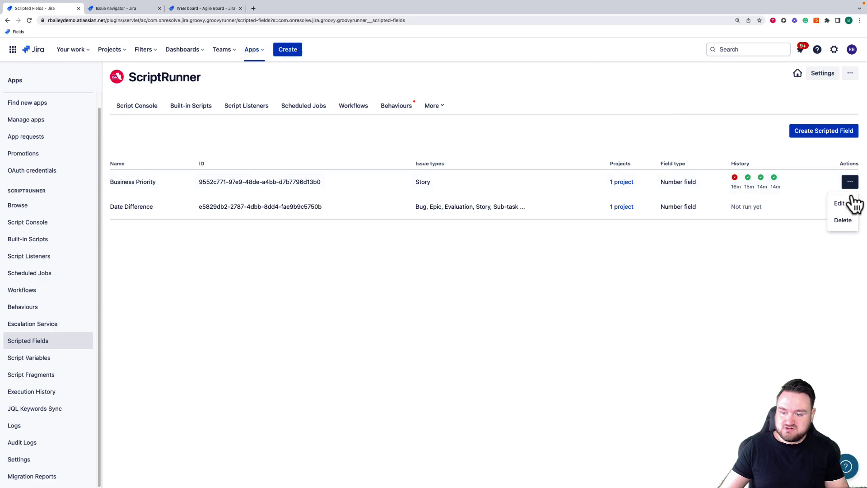
left_click(853, 201)
scroll(365, 231, "down", 2)
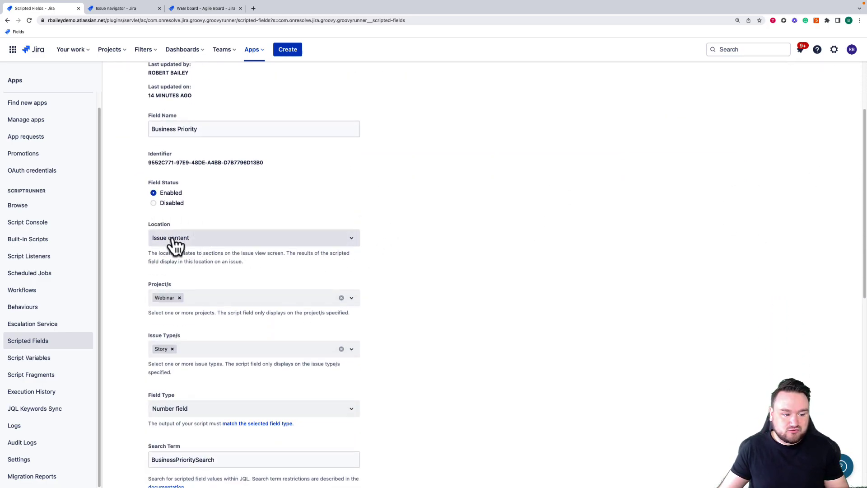
scroll(178, 241, "down", 2)
scroll(183, 271, "down", 1)
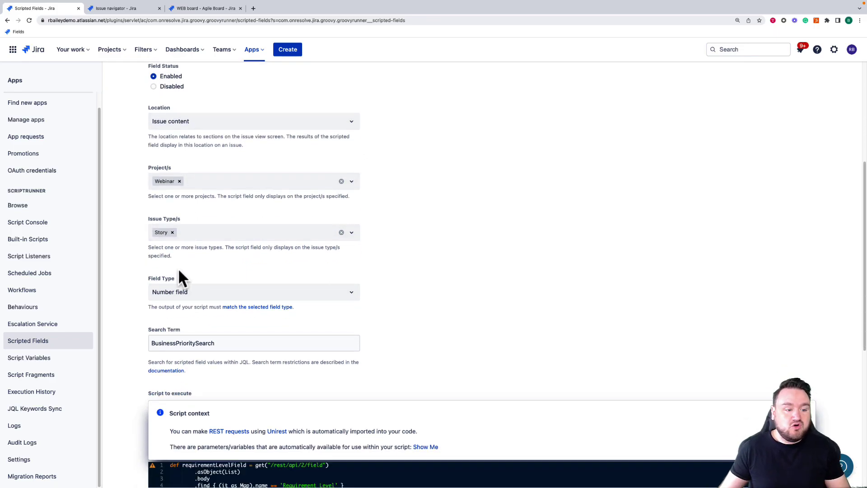
left_click(187, 293)
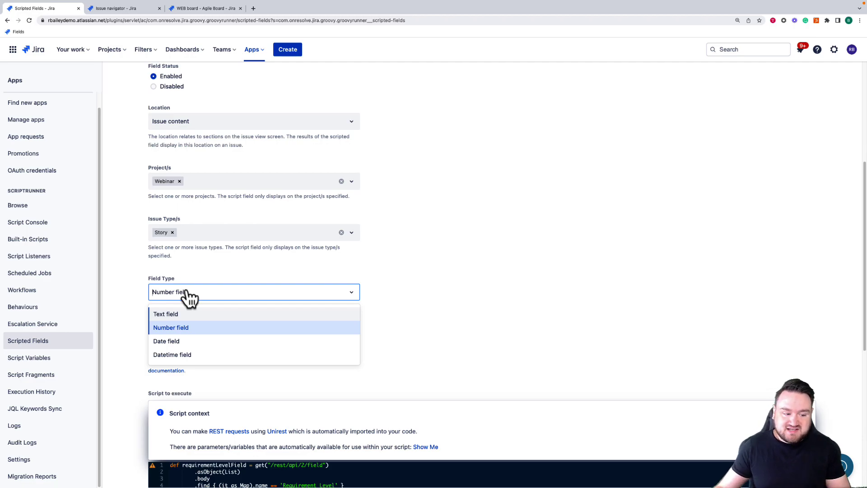
left_click(417, 350)
scroll(418, 350, "down", 5)
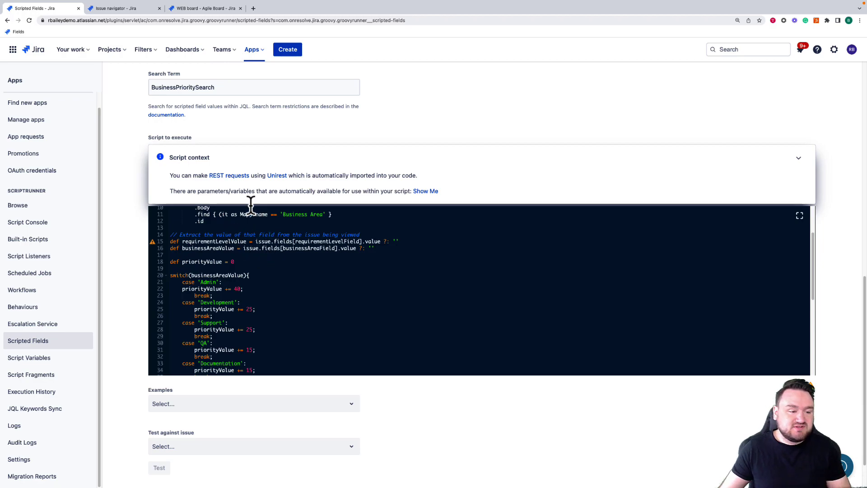
left_click(193, 7)
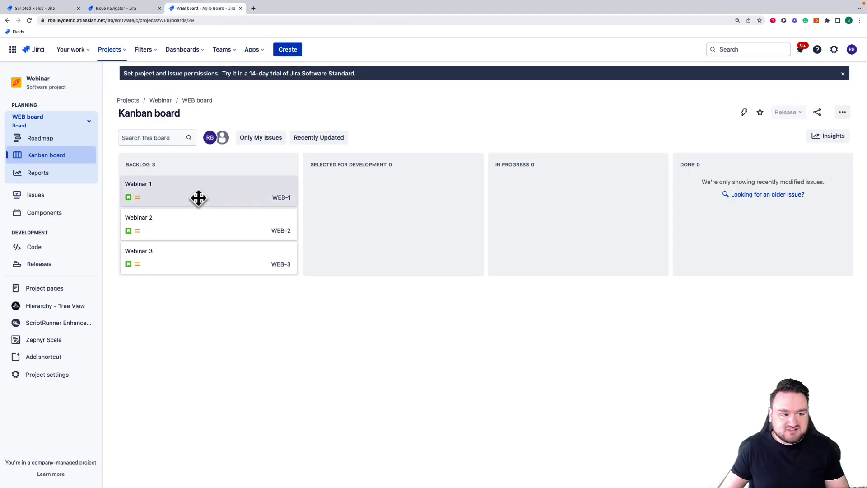
left_click(41, 9)
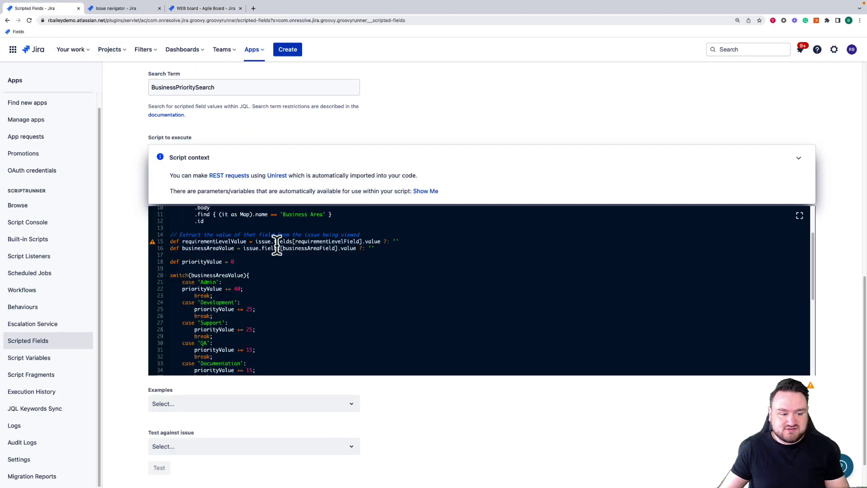
scroll(250, 269, "down", 5)
scroll(249, 270, "down", 5)
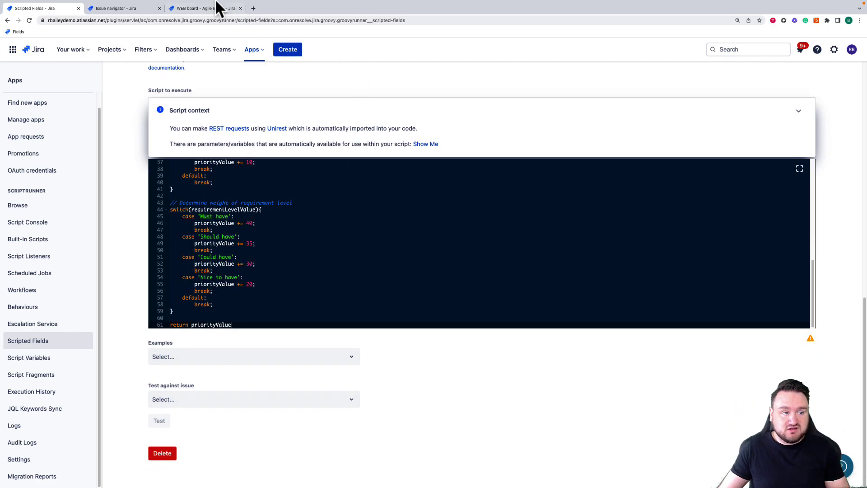
Open Webinar 1 (WEB-1) from the WEB board to see its Business Priority of 65.
left_click(205, 9)
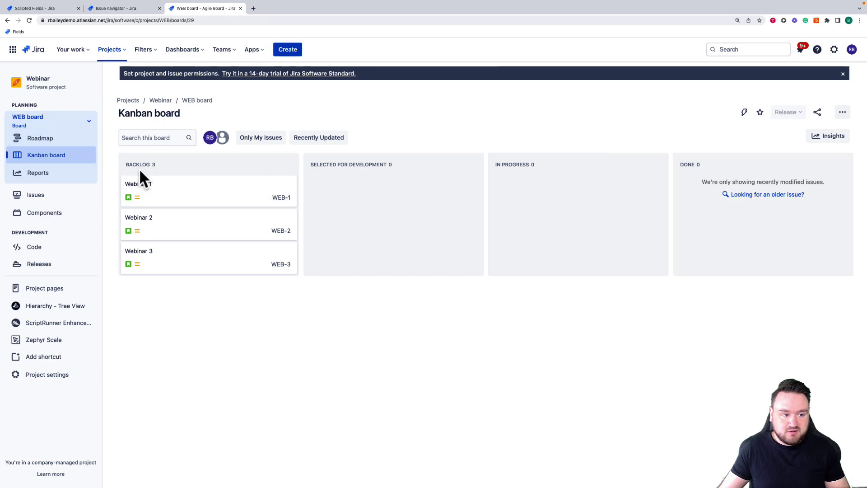
left_click(212, 199)
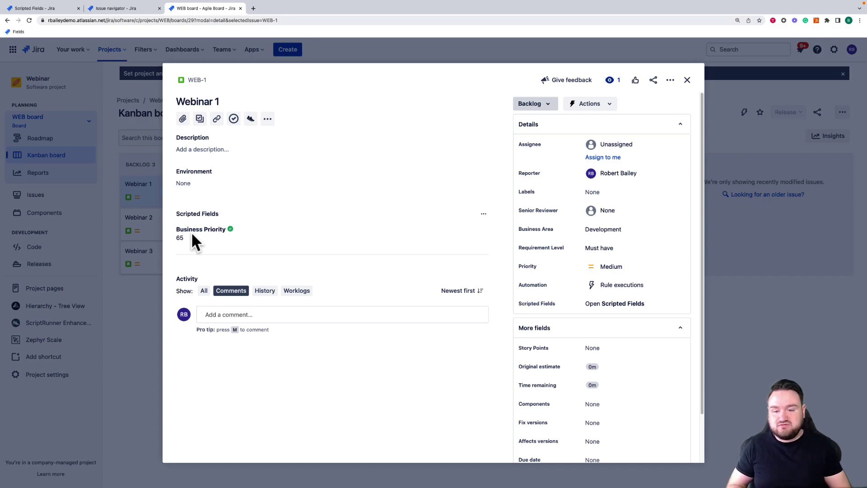
Copy the BusinessPrioritySearch search term from the scripted field editor.
left_click(67, 7)
scroll(223, 284, "up", 2)
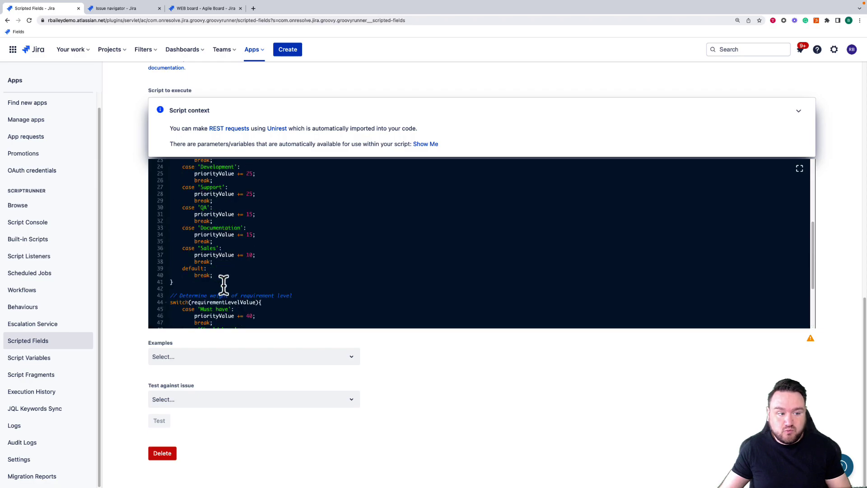
scroll(124, 250, "up", 4)
left_click_drag(222, 193, 147, 194)
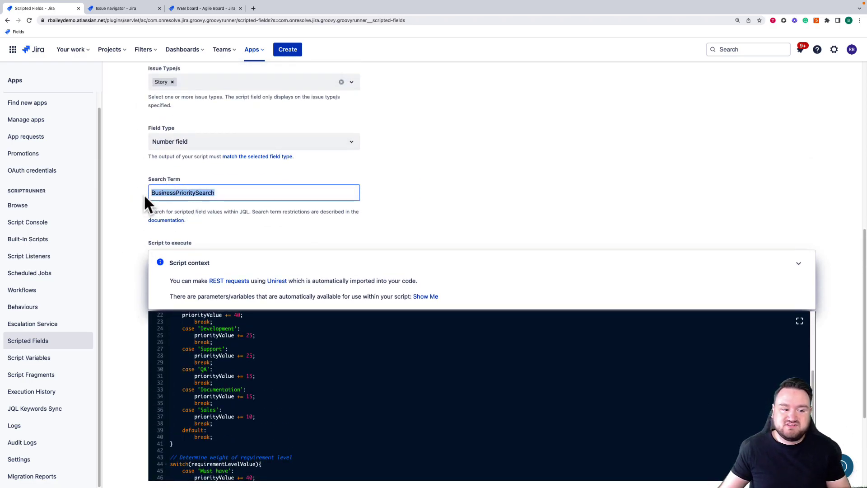
left_click(106, 16)
Run the JQL query BusinessPrioritySearch = 65 in the issue navigator.
left_click(122, 9)
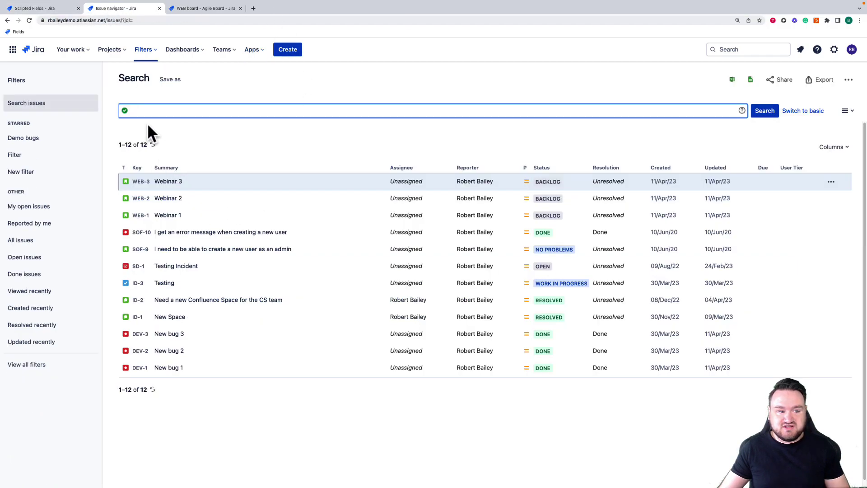
left_click(152, 111)
type("bus")
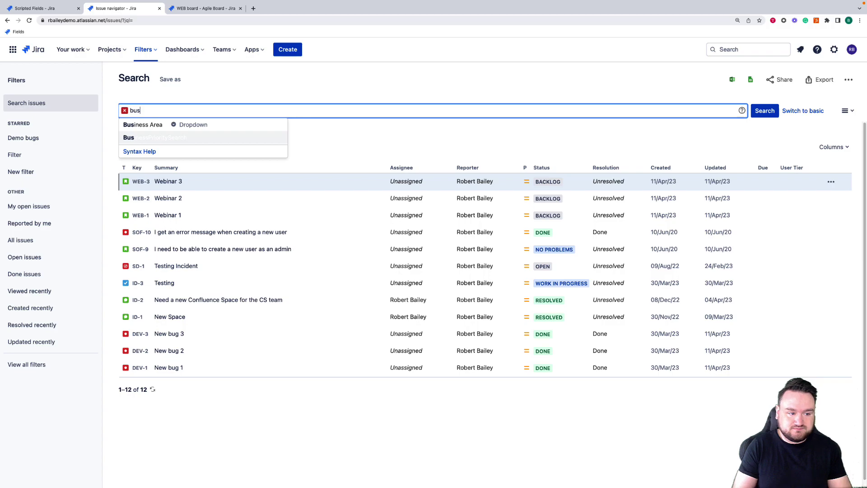
key("Return")
type("= 65")
key("Return")
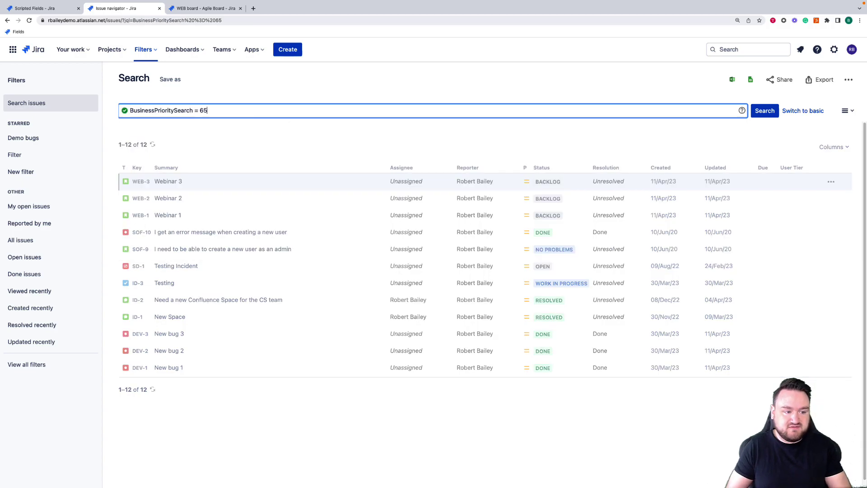